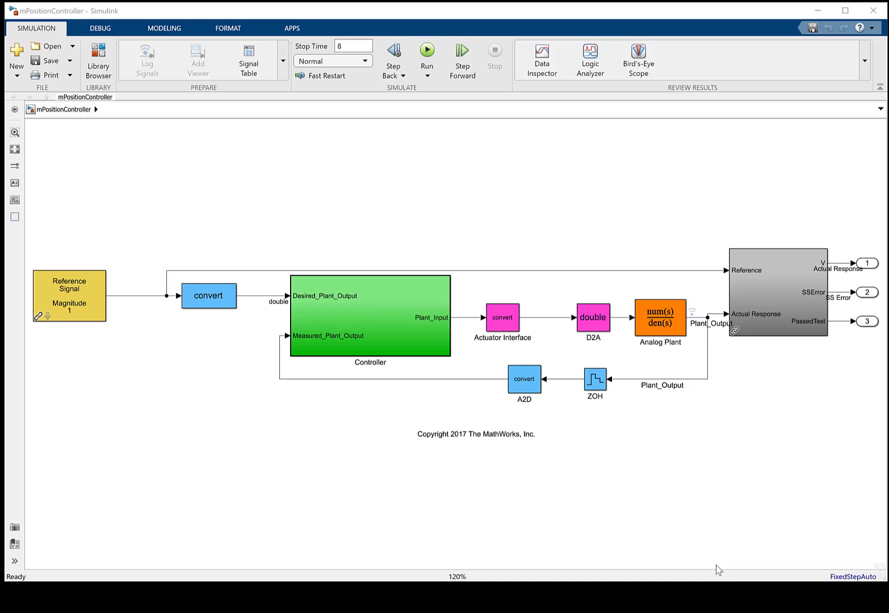
Switch from the mPositionController model to createSimulationInputs.m in the MATLAB Editor.
key("alt+Tab")
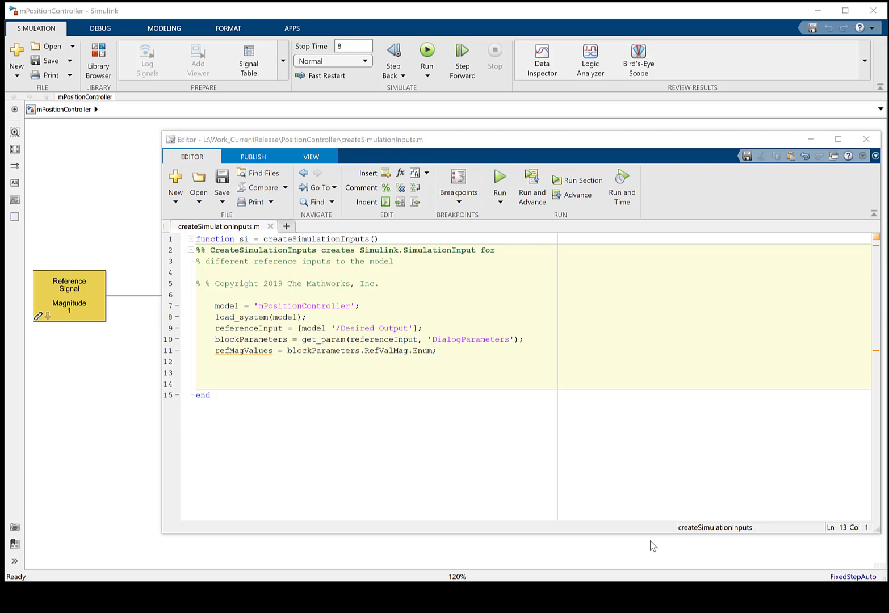
Paste the SimulationInput.empty line and RefValMag setBlockParameter for-loop into the function, then save.
left_click(633, 480)
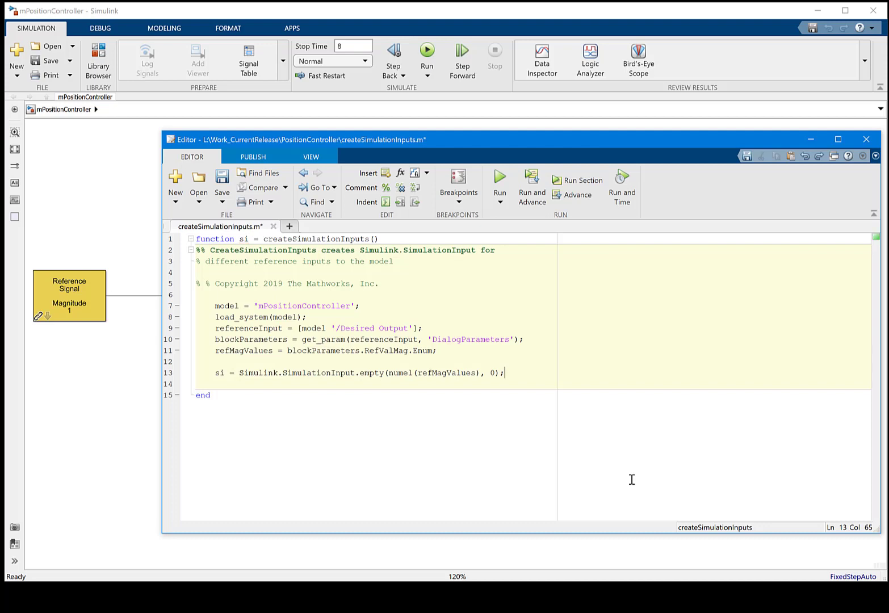
type("for idx=1:numel(refMagValues)     si(idx) = Simulink.SimulationInput('mPositionController');     si(idx) = si(idx).setBlockParameter(referenceInput, 'RefValMag', refMagValues(idx)); end")
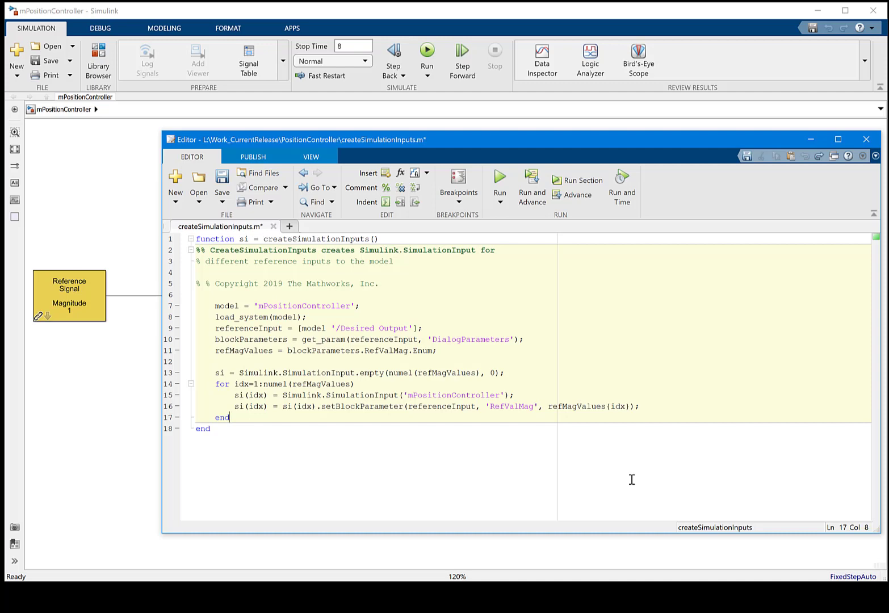
key("ctrl+s")
Run si = createSimulationInputs in the Command Window to get a 1×6 SimulationInput array.
key("alt+Tab")
left_click(553, 395)
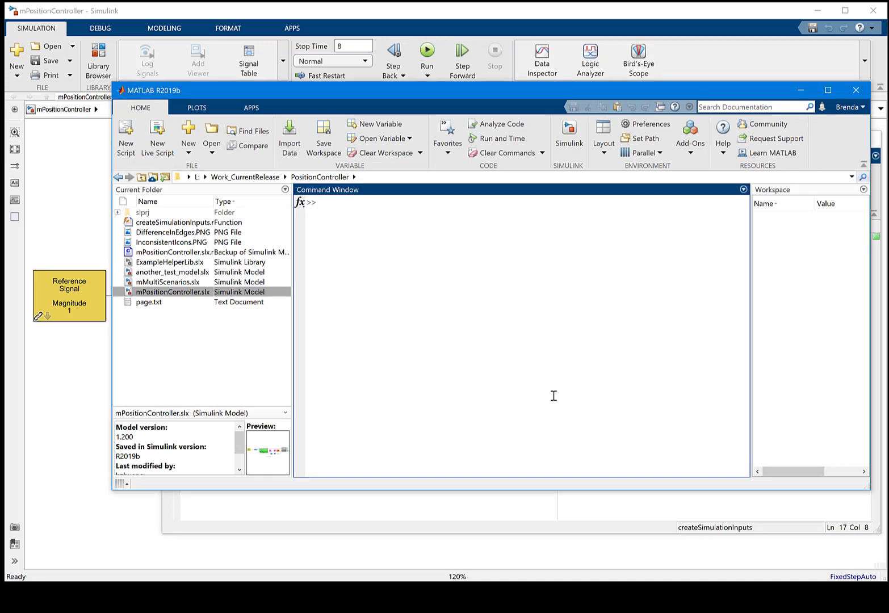
type("si = createSimulationInputs")
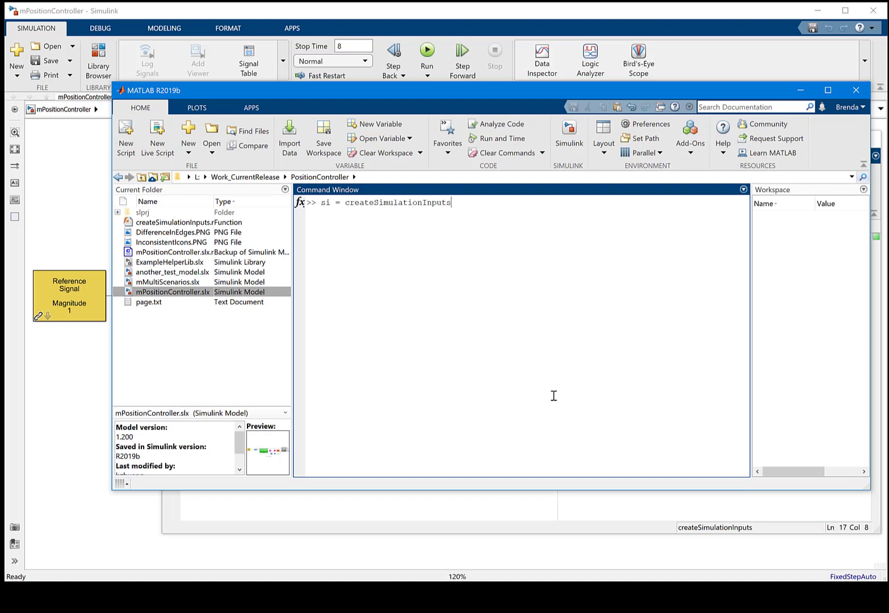
key("Return")
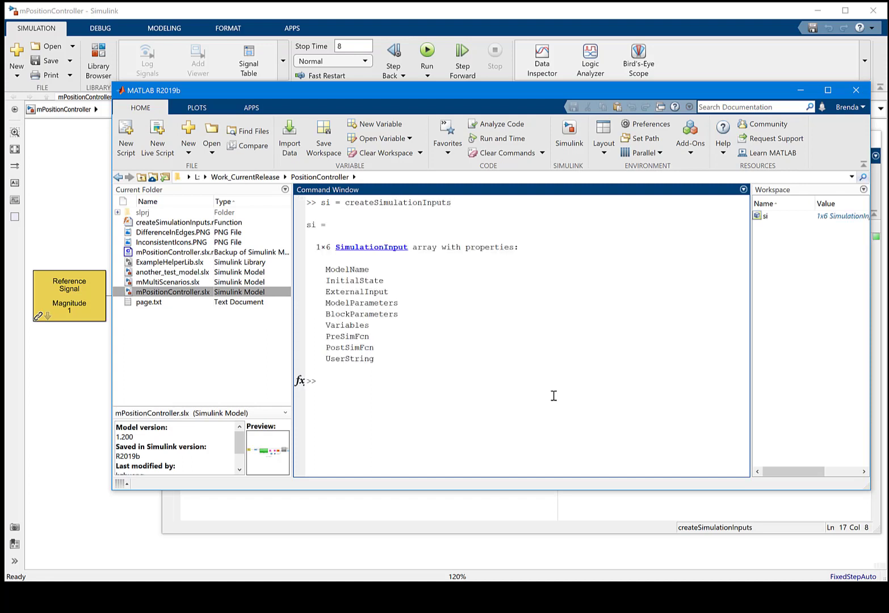
Launch the Fixed-Point Tool from the mPositionController model's Apps gallery.
left_click(53, 404)
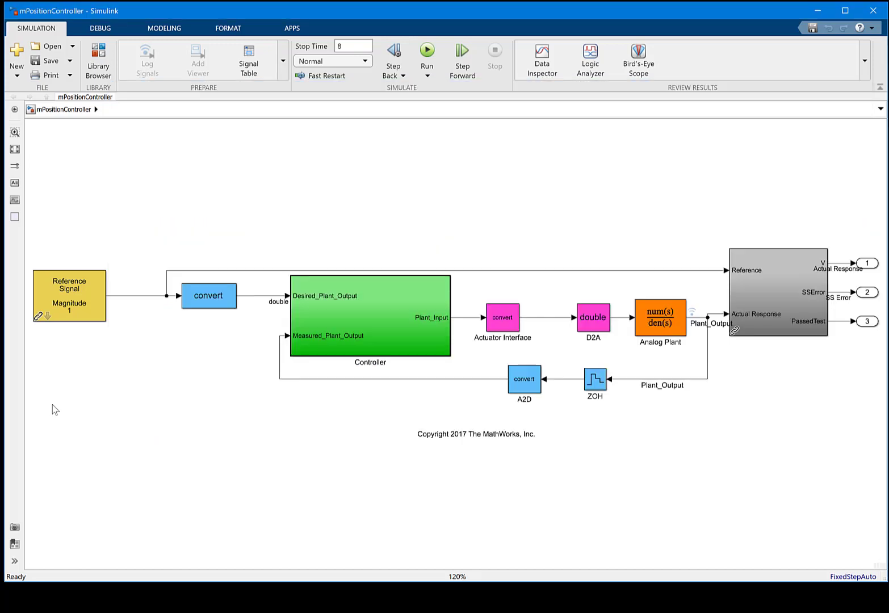
left_click(293, 31)
left_click(542, 57)
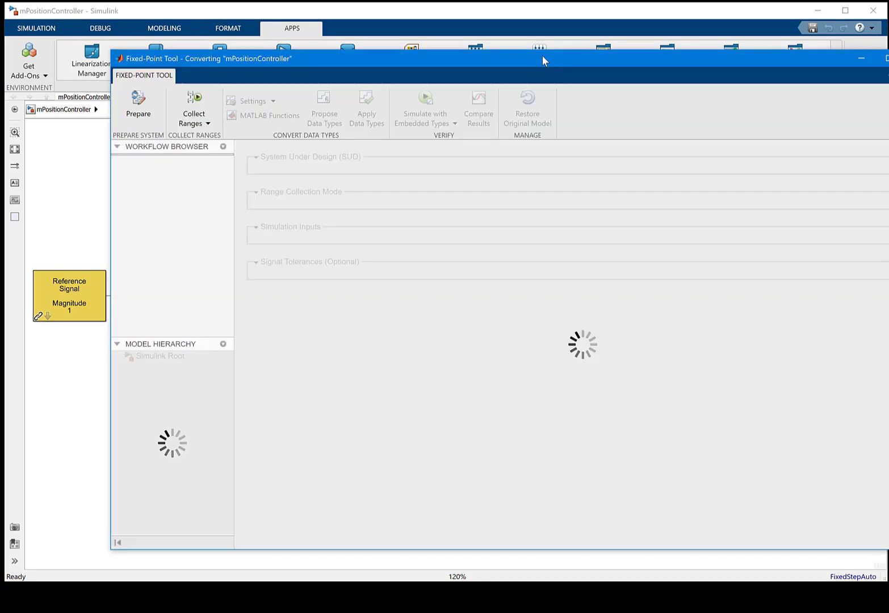
left_click_drag(542, 54, 494, 51)
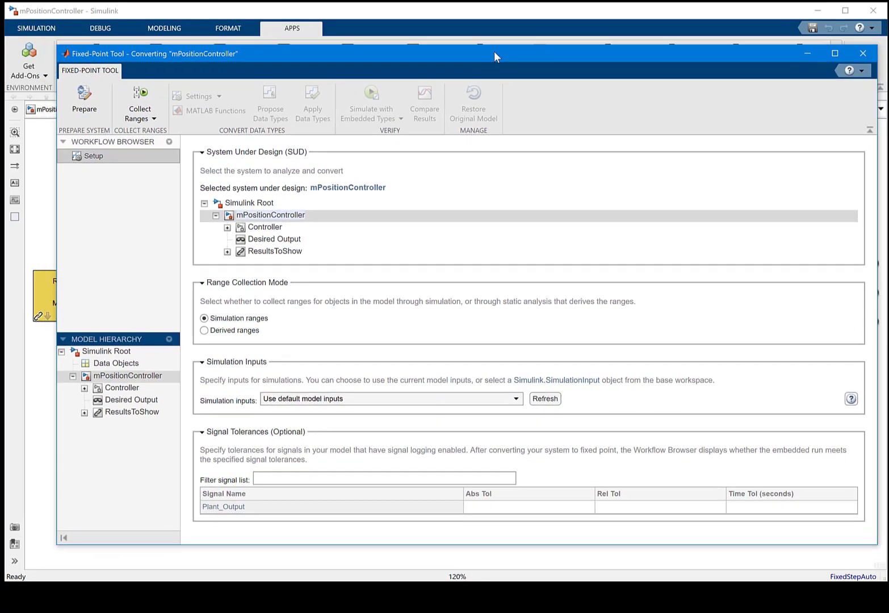
Select Controller as system under design, si as simulation inputs, and Plant_Output Rel Tol .25.
left_click(258, 230)
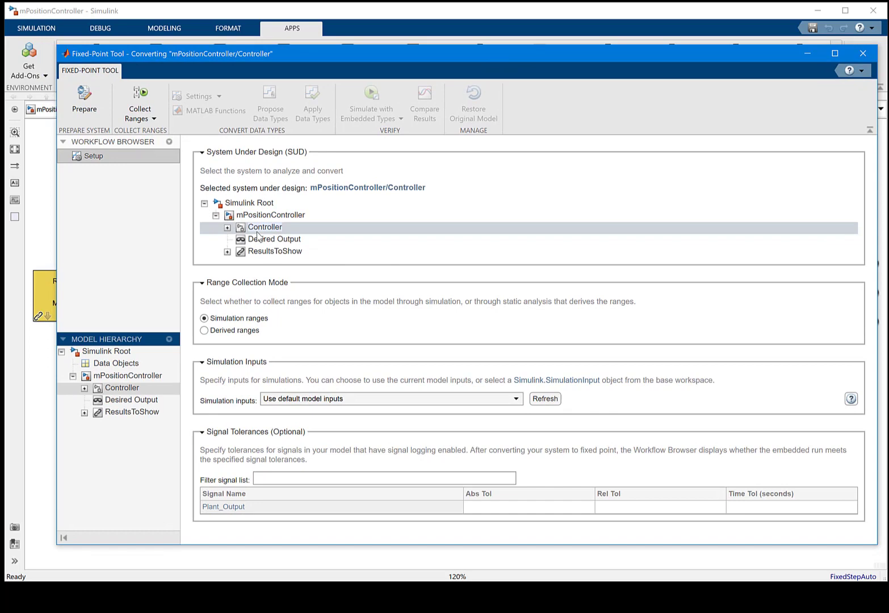
left_click(429, 403)
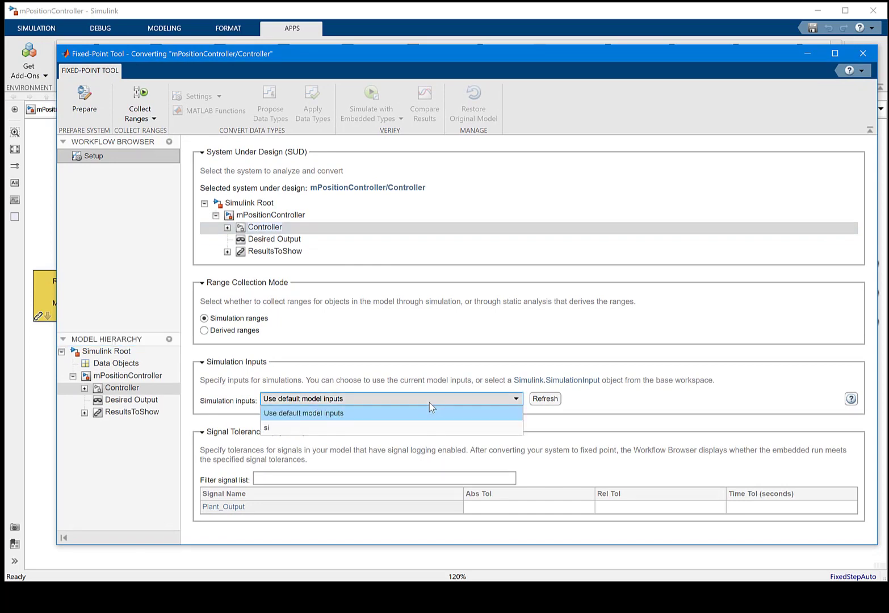
left_click(433, 422)
type("si")
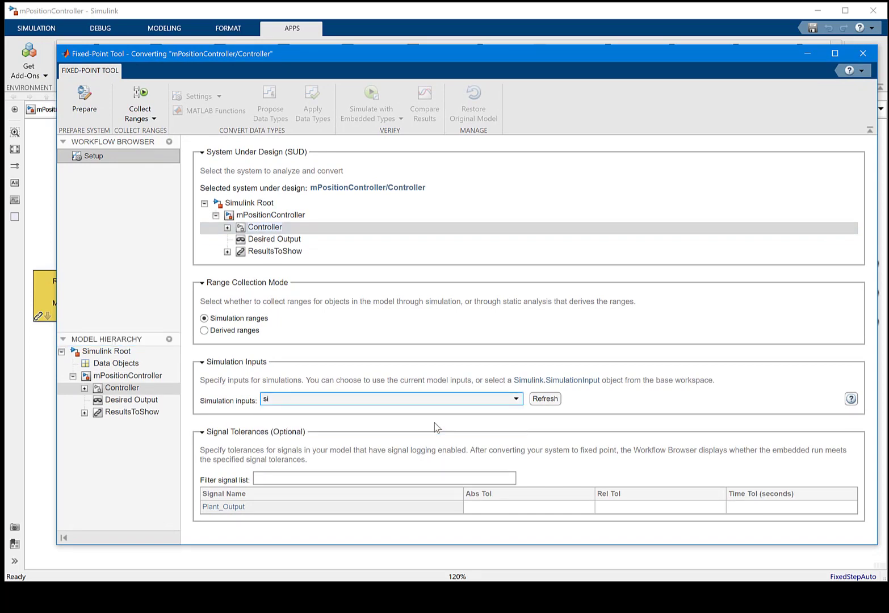
left_click(628, 509)
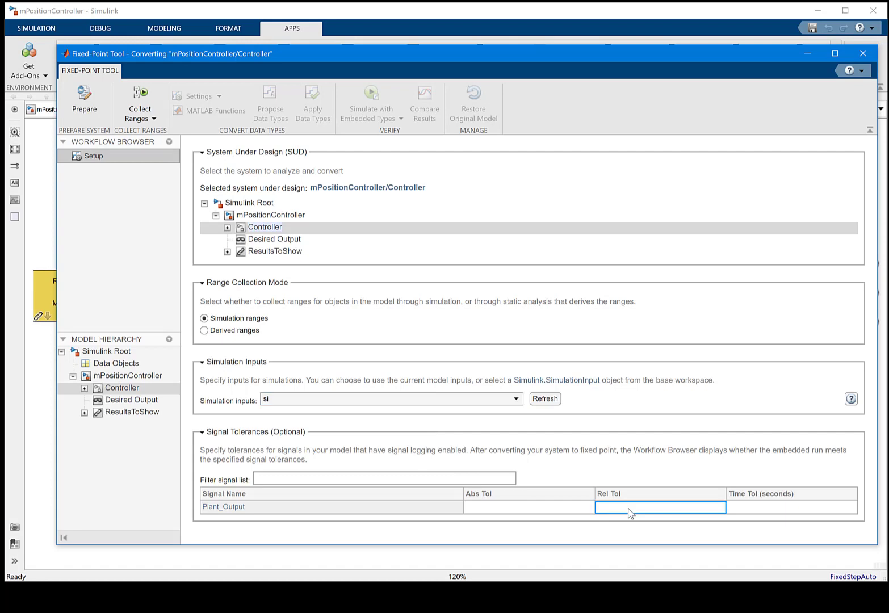
type(".25")
Prepare Controller, collect double ranges for six scenarios, and inspect Scenario_6's IxTsGain histogram.
left_click(83, 97)
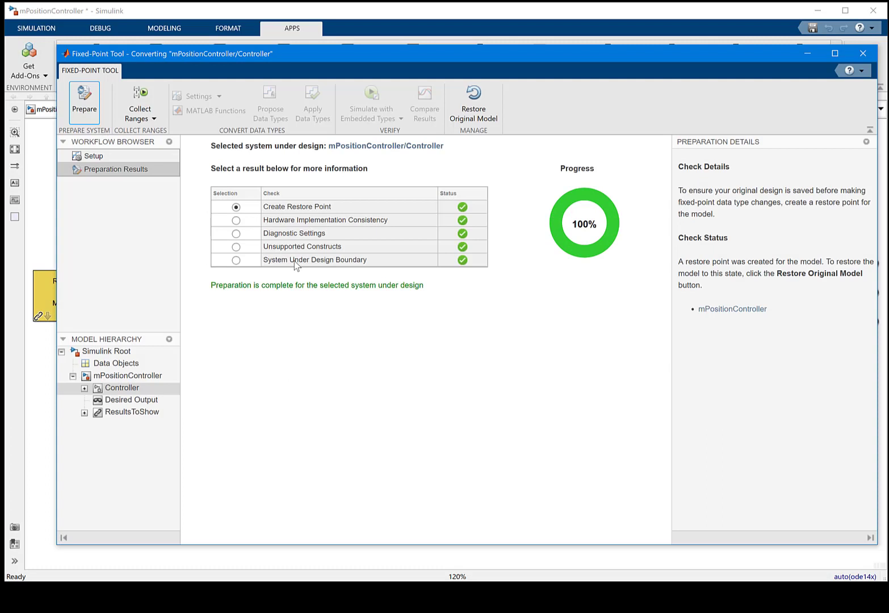
left_click(140, 95)
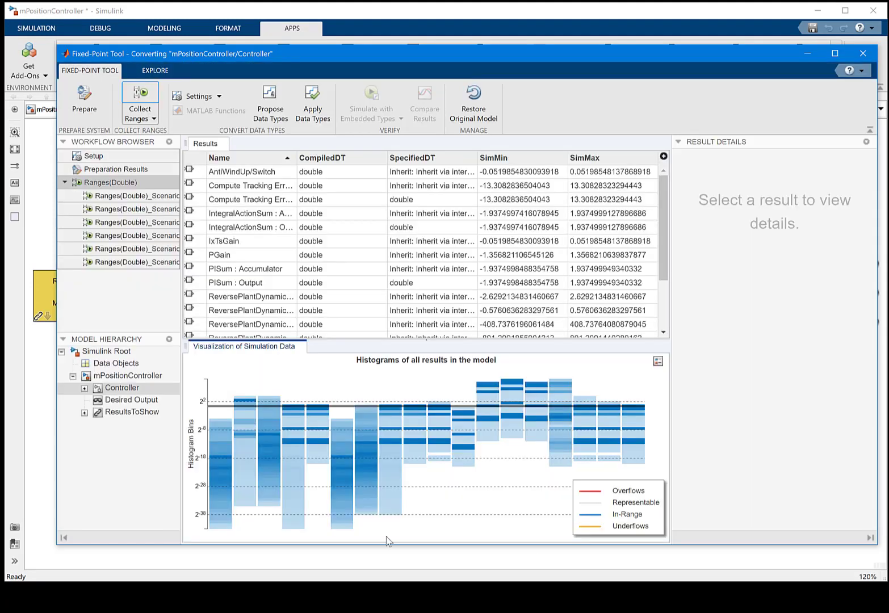
left_click_drag(181, 315, 224, 313)
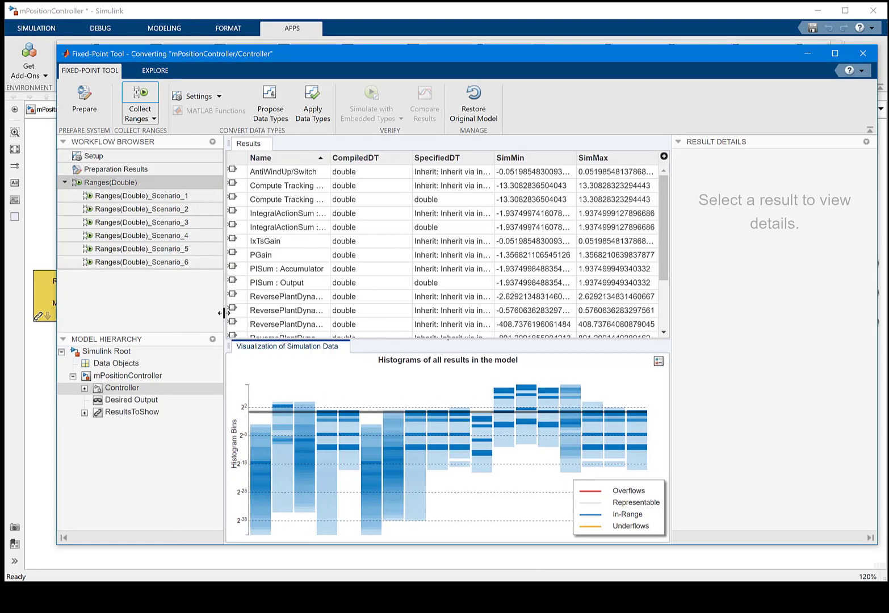
left_click(136, 262)
left_click(369, 472)
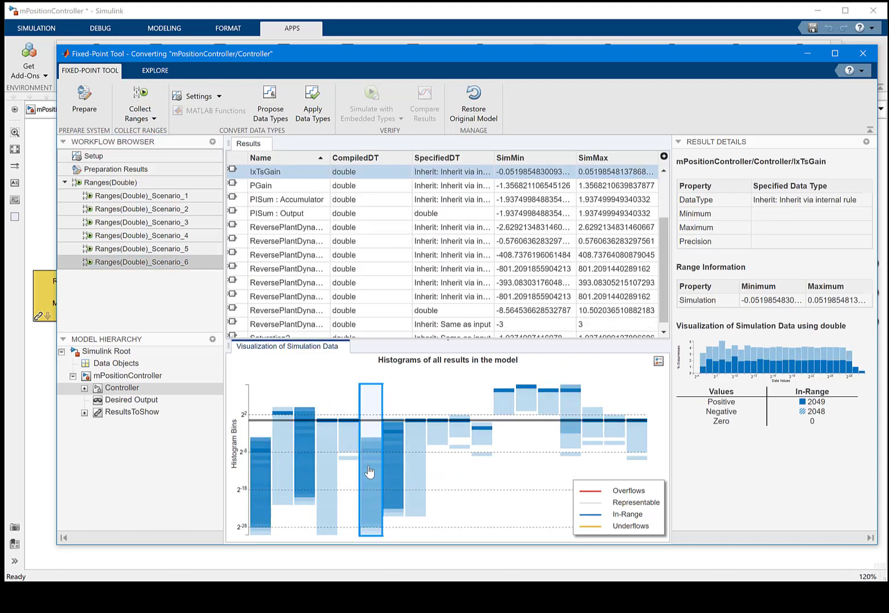
left_click_drag(673, 306, 638, 306)
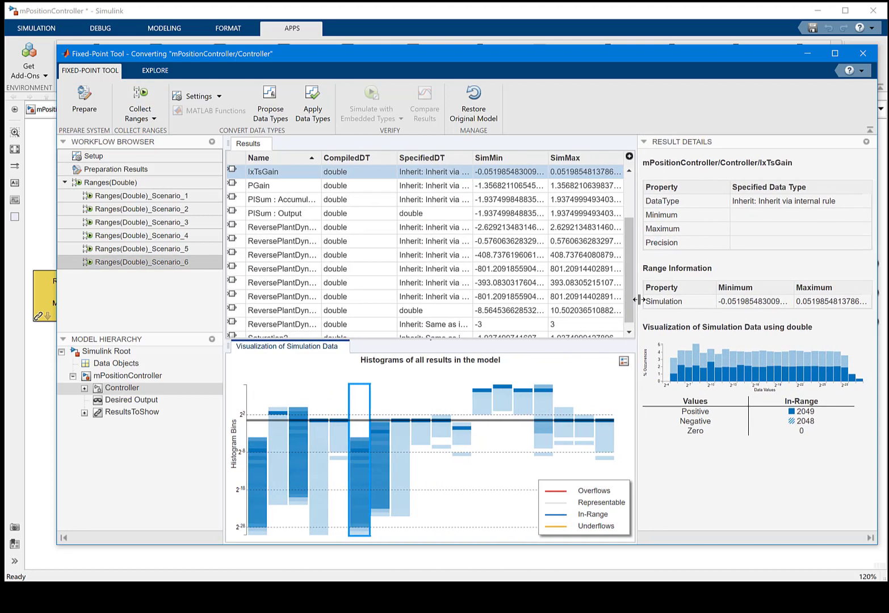
Propose fixed-point types with default word length 32 and check IxTsGain's proposed fixdt(1,32,35).
left_click(121, 183)
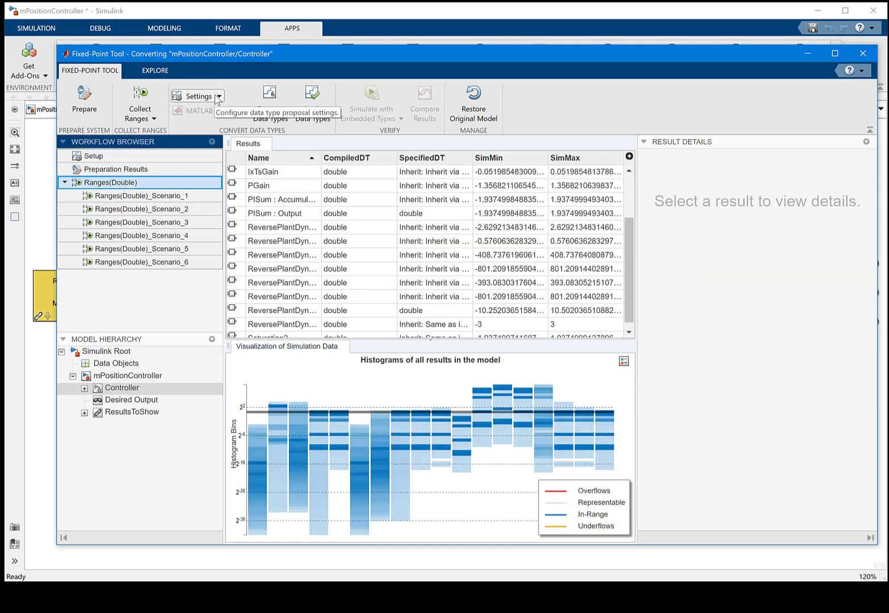
left_click(219, 98)
double_click(339, 218)
type("32")
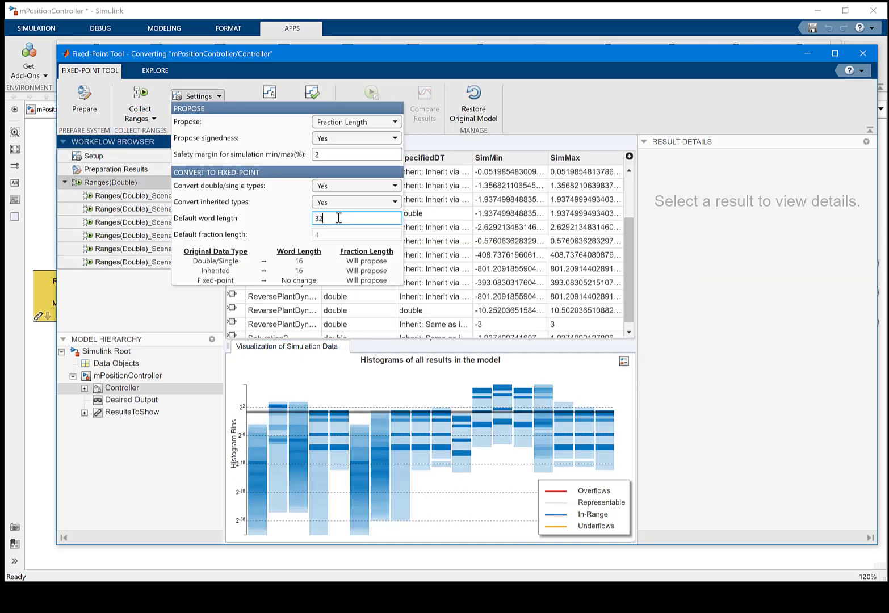
left_click(272, 91)
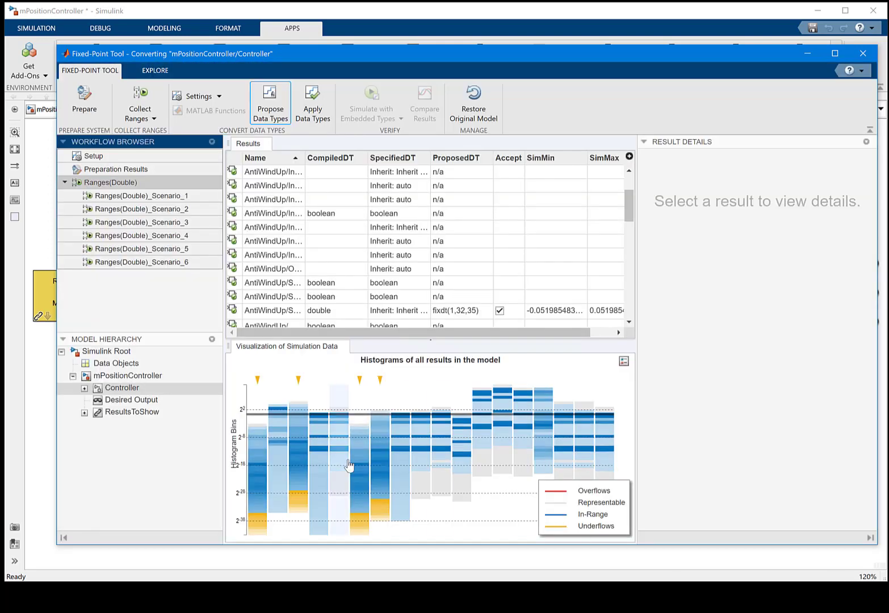
left_click(360, 470)
left_click(361, 470)
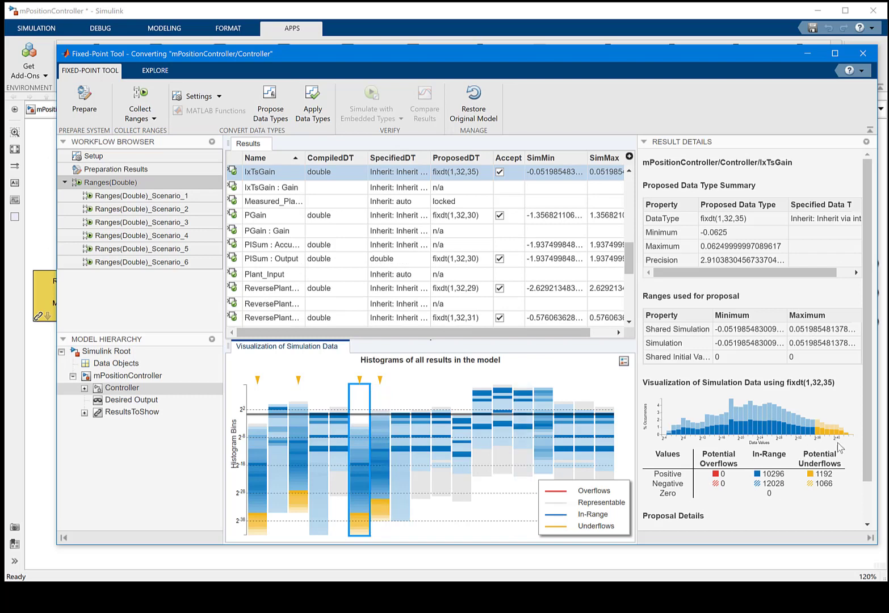
Review the collected double ranges of Scenarios 4, 5, 2 and 1 in turn.
left_click(118, 237)
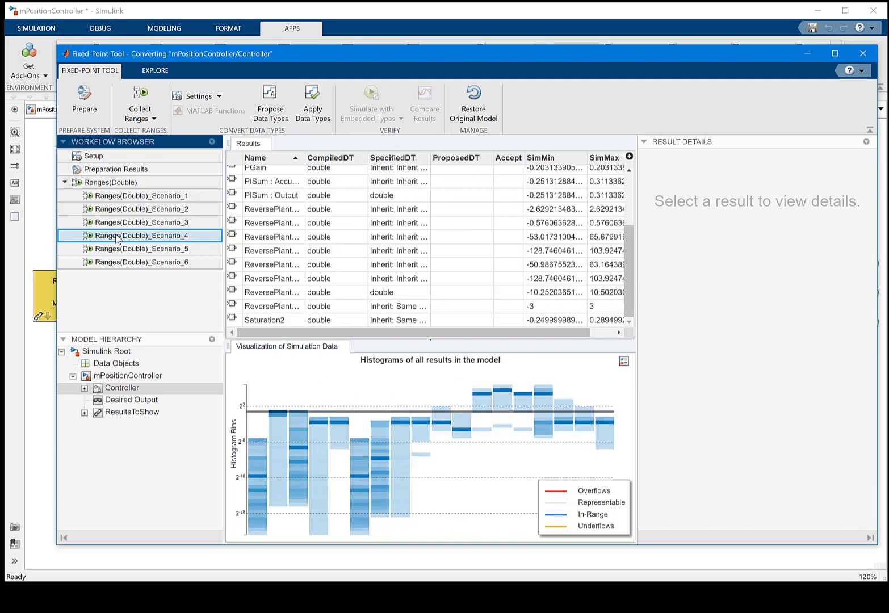
left_click(129, 249)
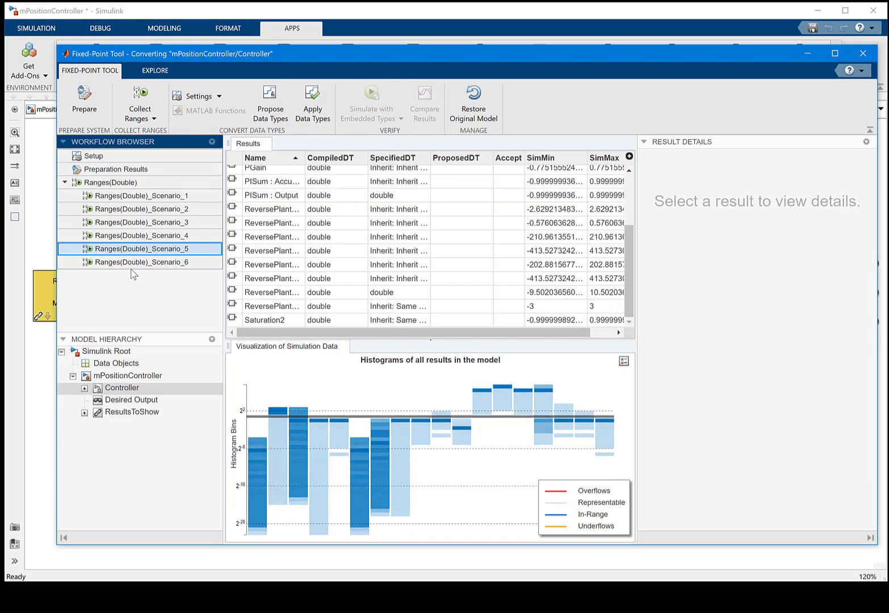
left_click(135, 211)
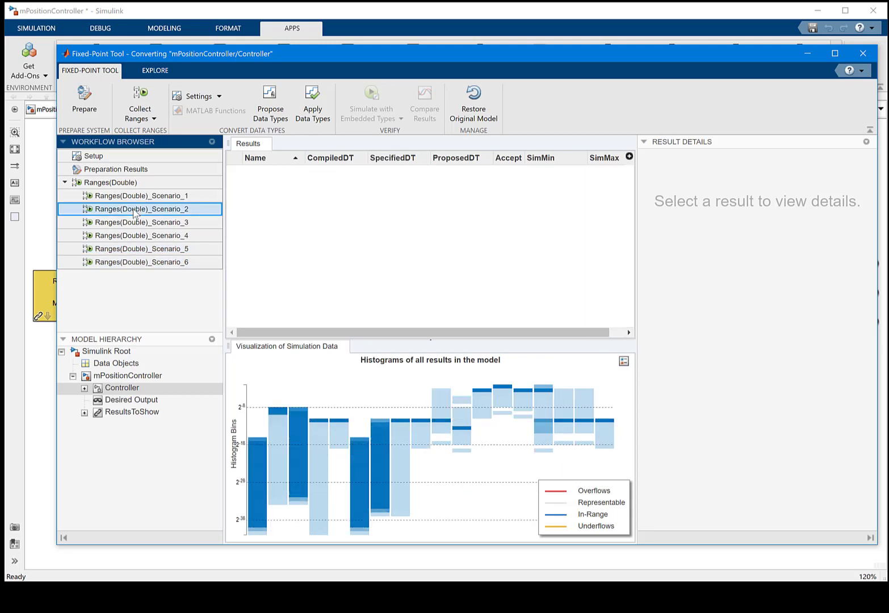
left_click(137, 197)
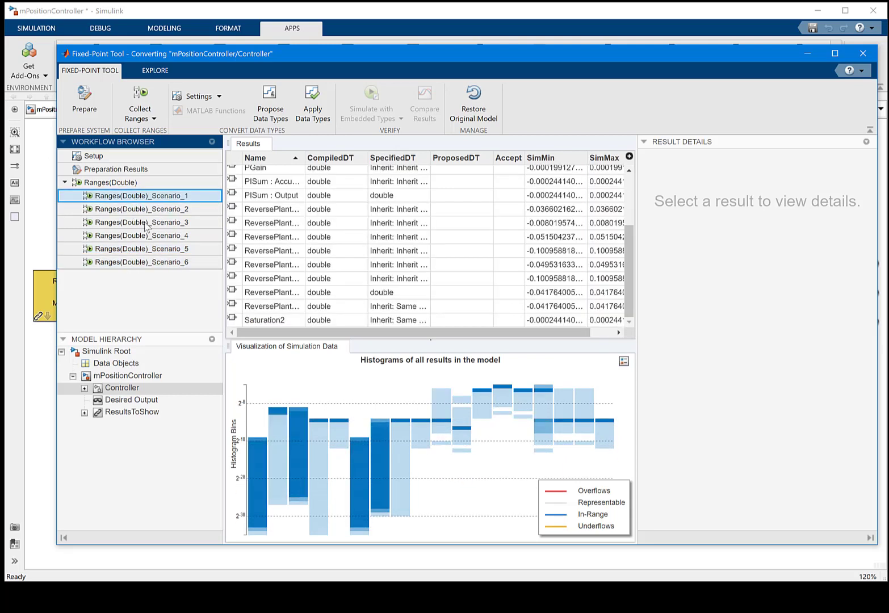
Apply the proposed types to Controller and simulate all six scenarios with embedded types.
left_click(313, 102)
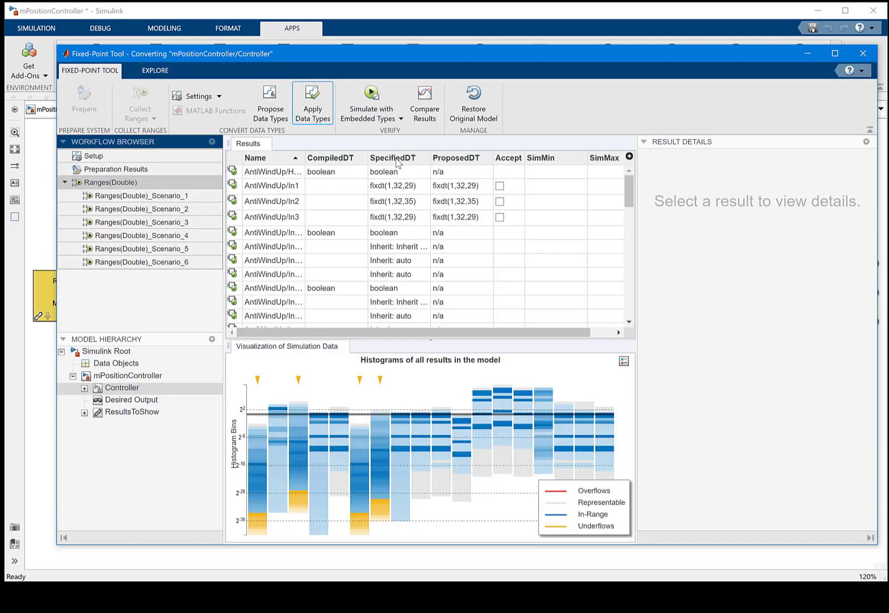
left_click(363, 95)
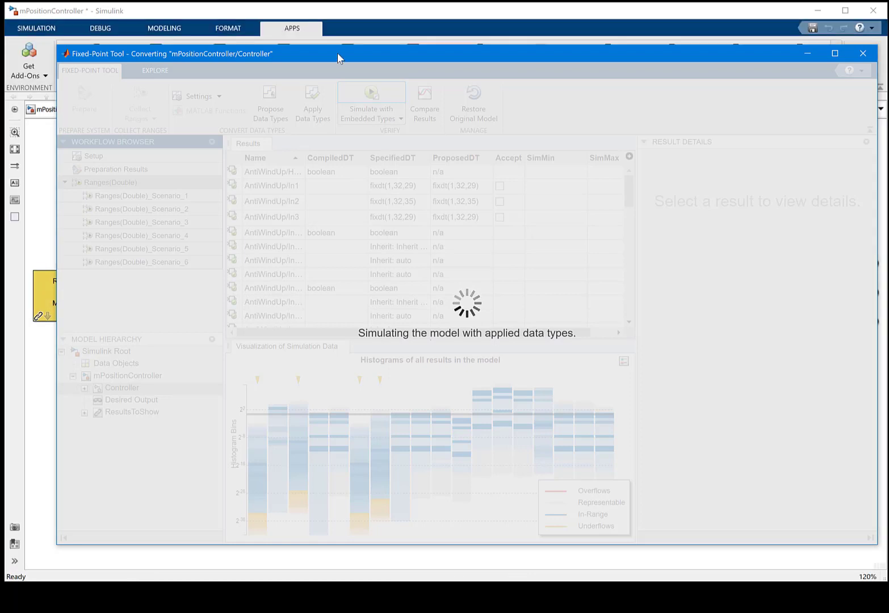
left_click_drag(337, 53, 371, 48)
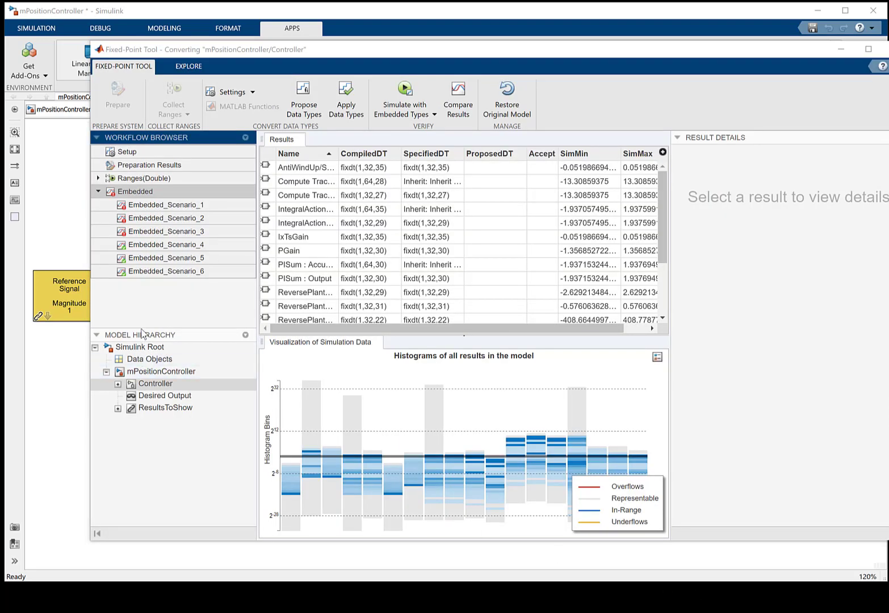
Compare Ranges(Double)_Scenario_4 as baseline against Embedded_Scenario_4 in Simulation Data Inspector.
left_click(155, 249)
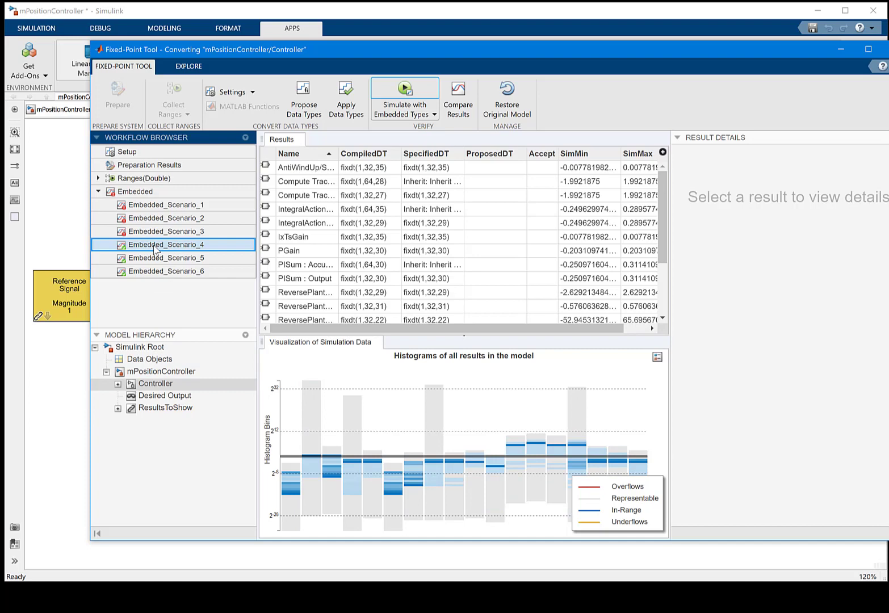
left_click(456, 103)
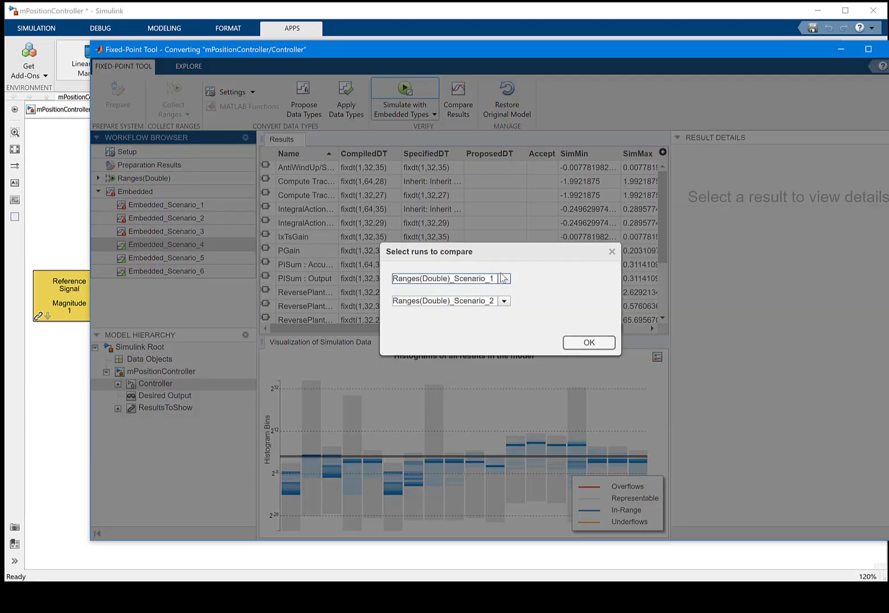
left_click(502, 278)
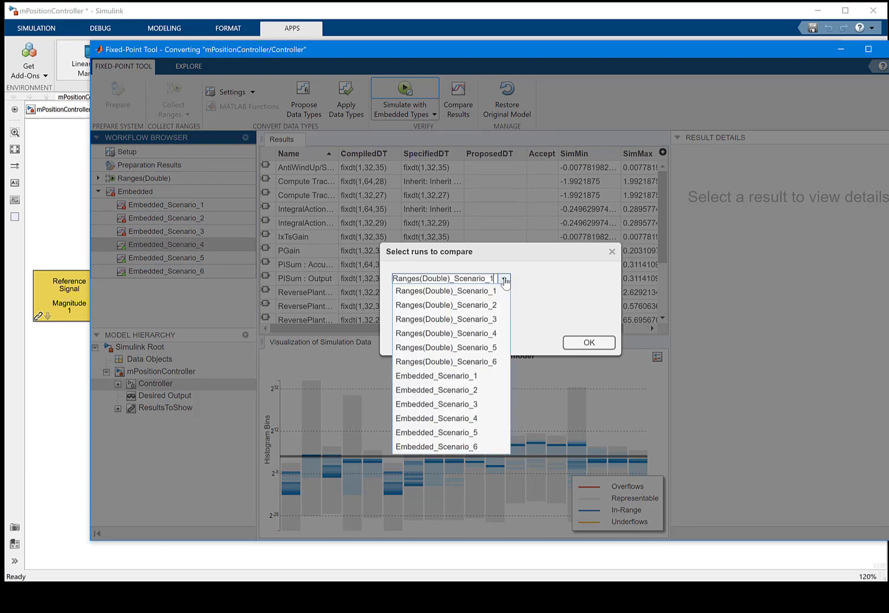
left_click(475, 333)
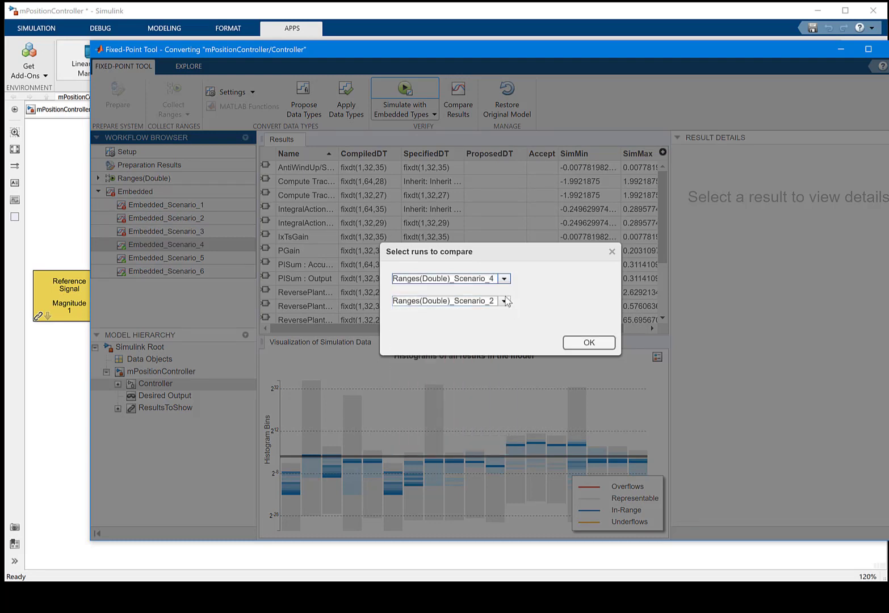
left_click(504, 301)
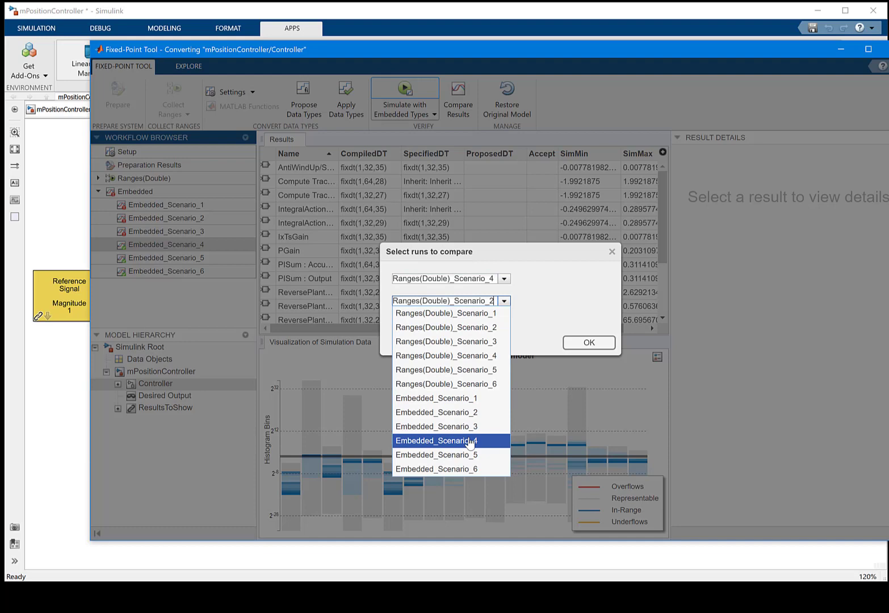
left_click(499, 441)
left_click(585, 344)
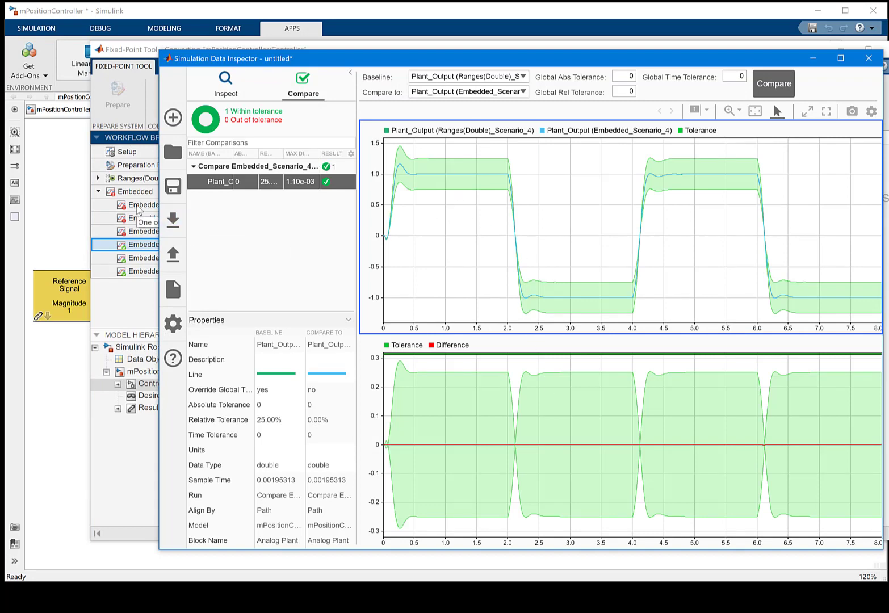
Compare Embedded_Scenario_3 with Ranges(Double)_Scenario_3, then check the default word length 32 setting.
left_click(137, 205)
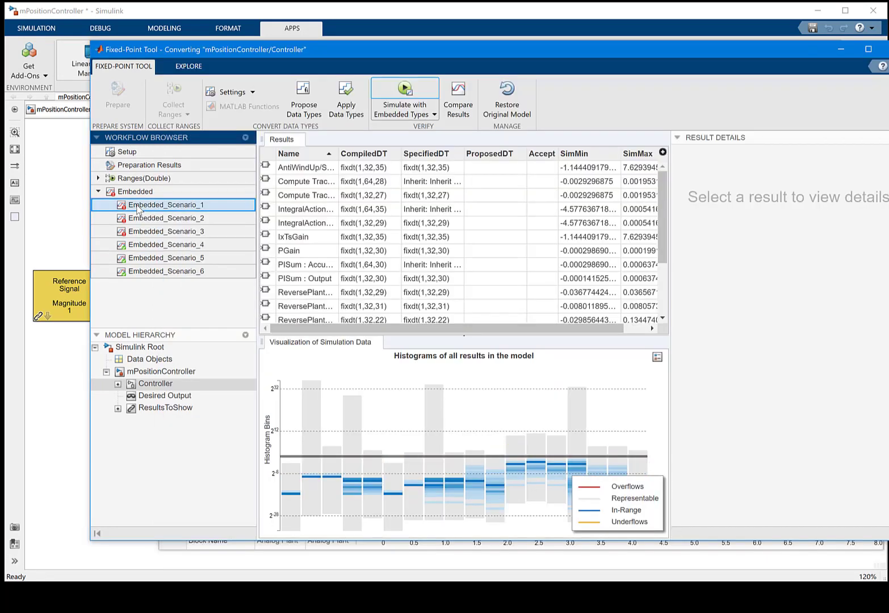
left_click(134, 233)
right_click(135, 233)
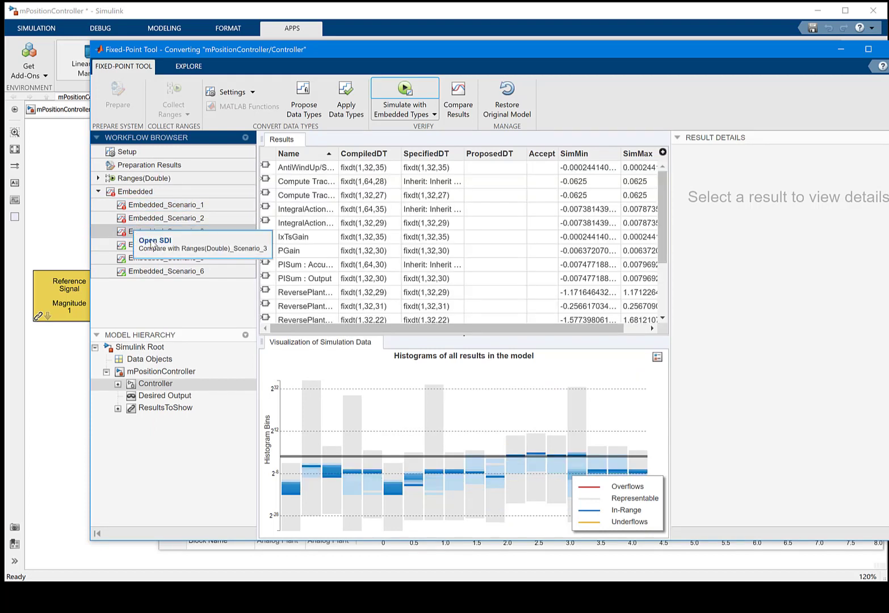
left_click(170, 245)
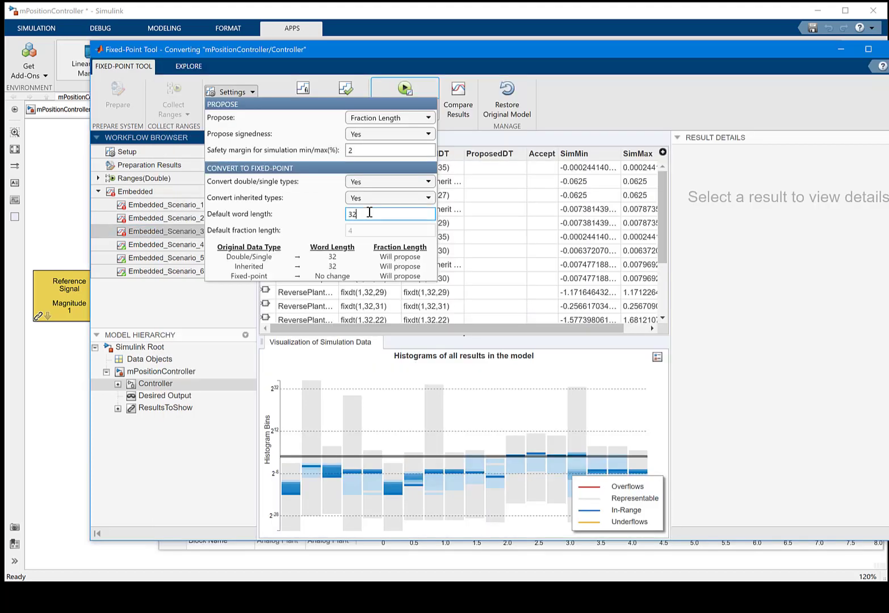
double_click(369, 212)
left_click(588, 120)
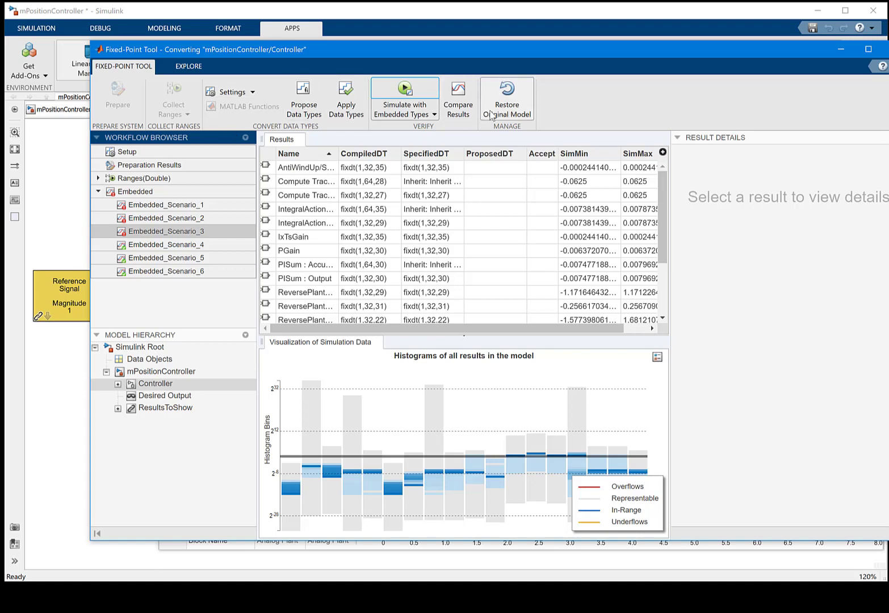
Close the Fixed-Point Tool and deselect the Controller block in the mPositionController diagram.
left_click(49, 209)
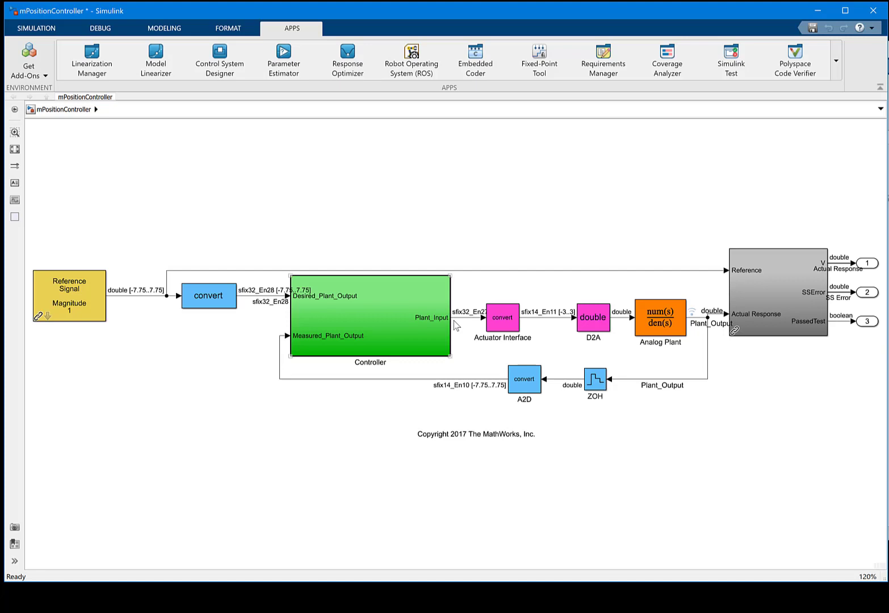
left_click(543, 464)
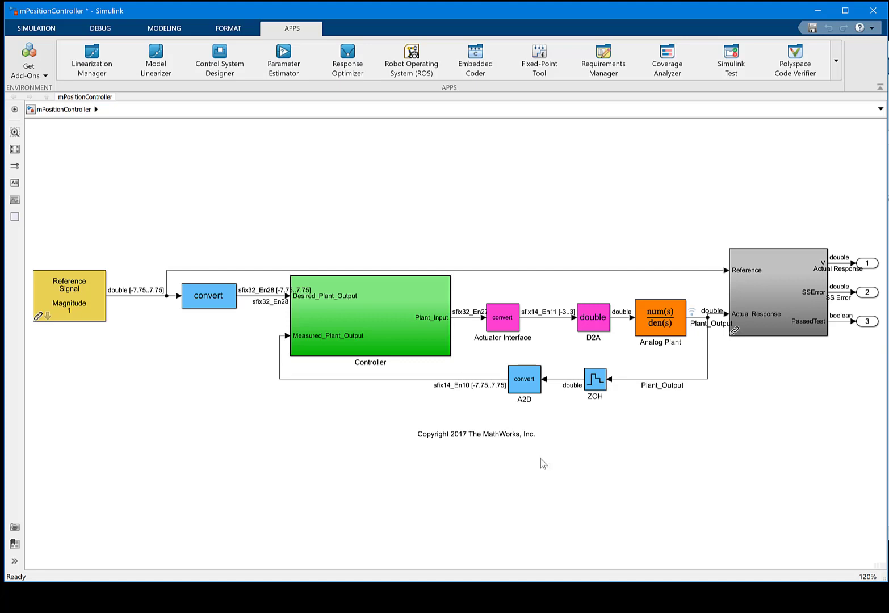